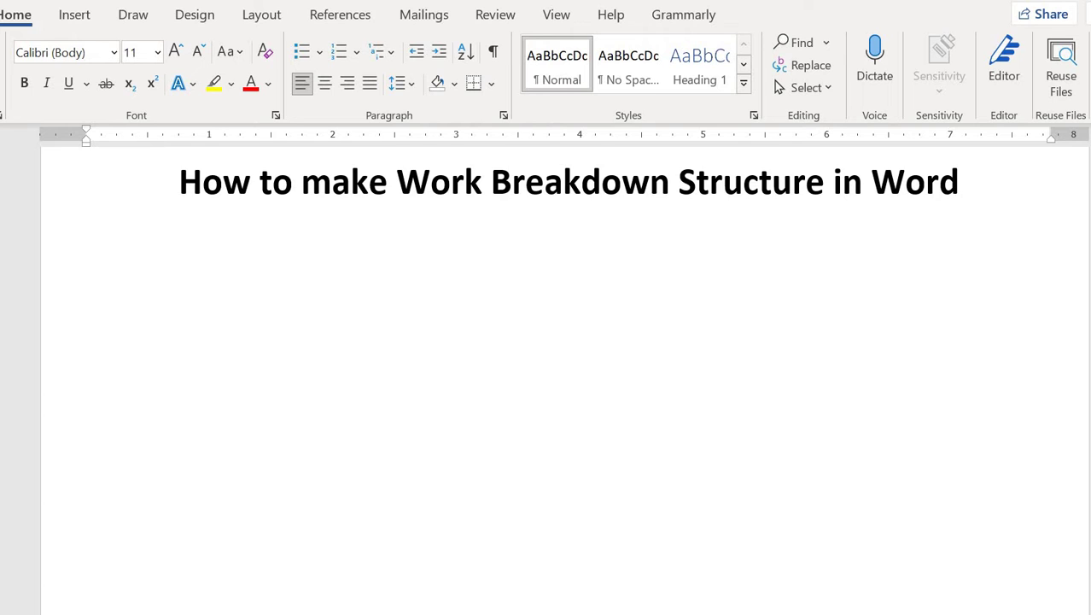
Insert an Organization Chart SmartArt graphic from the Hierarchy category below the document title.
click(959, 182)
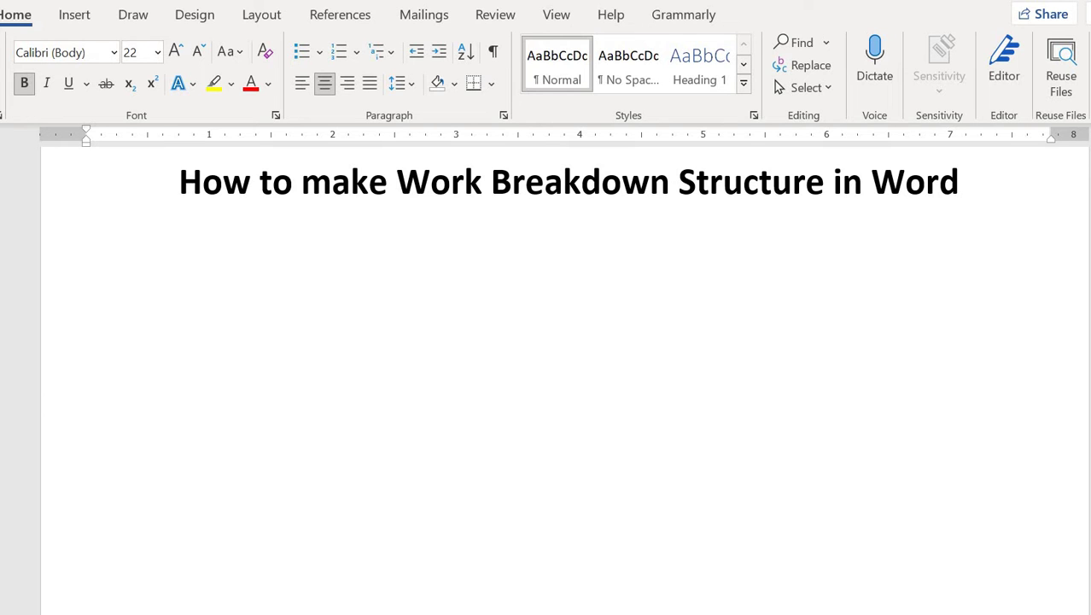
click(75, 14)
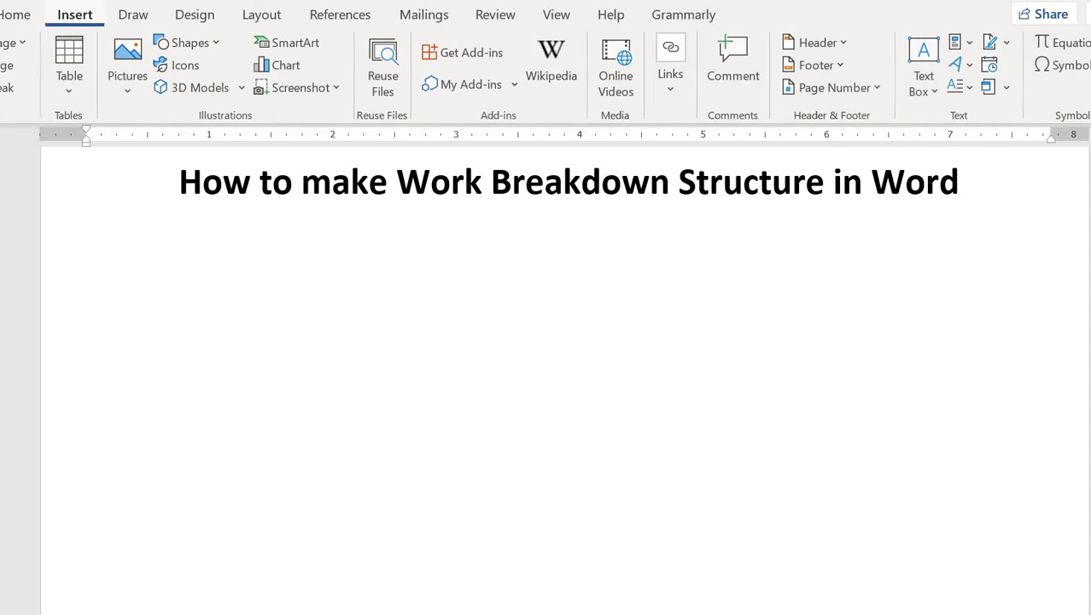
click(288, 42)
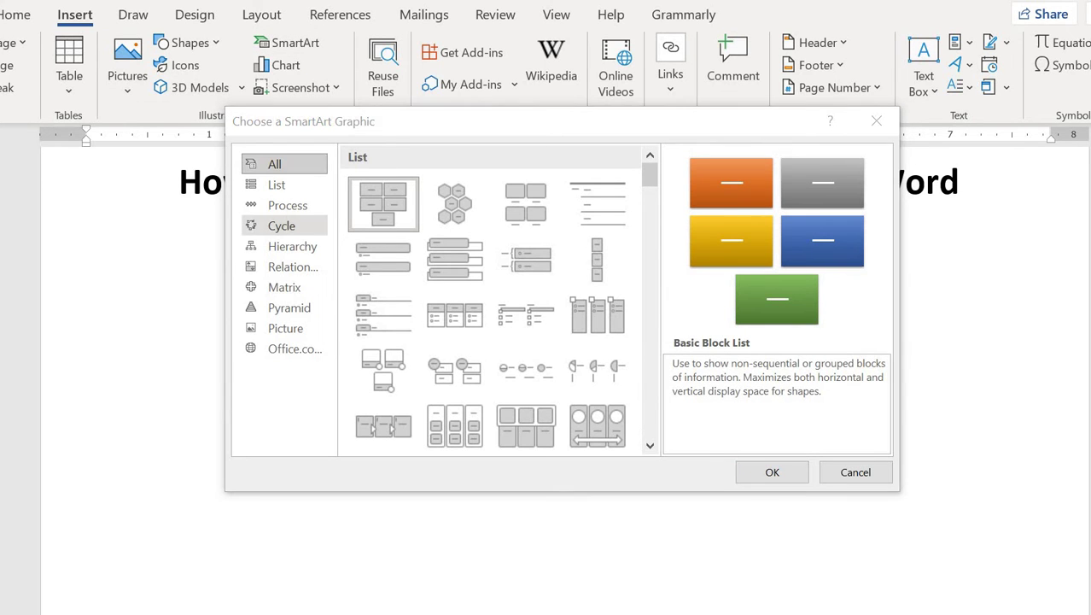
click(290, 246)
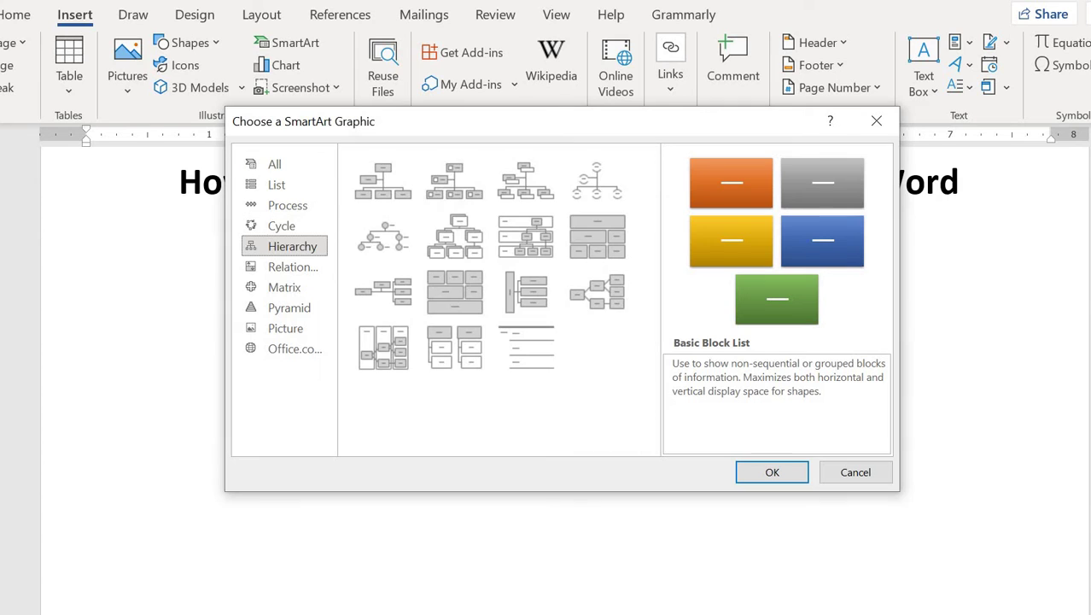
click(371, 184)
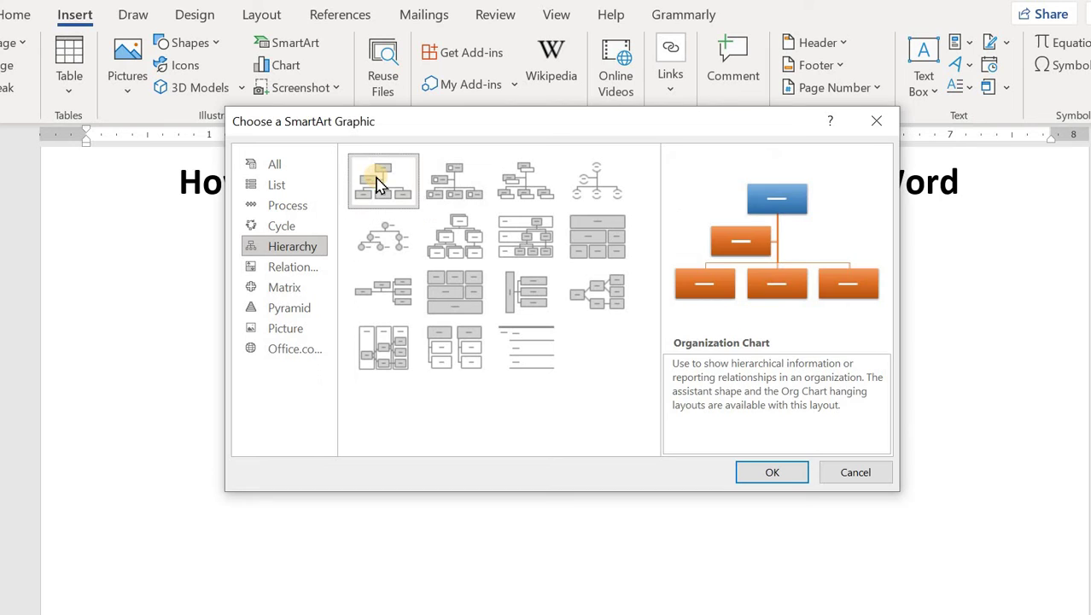
click(762, 476)
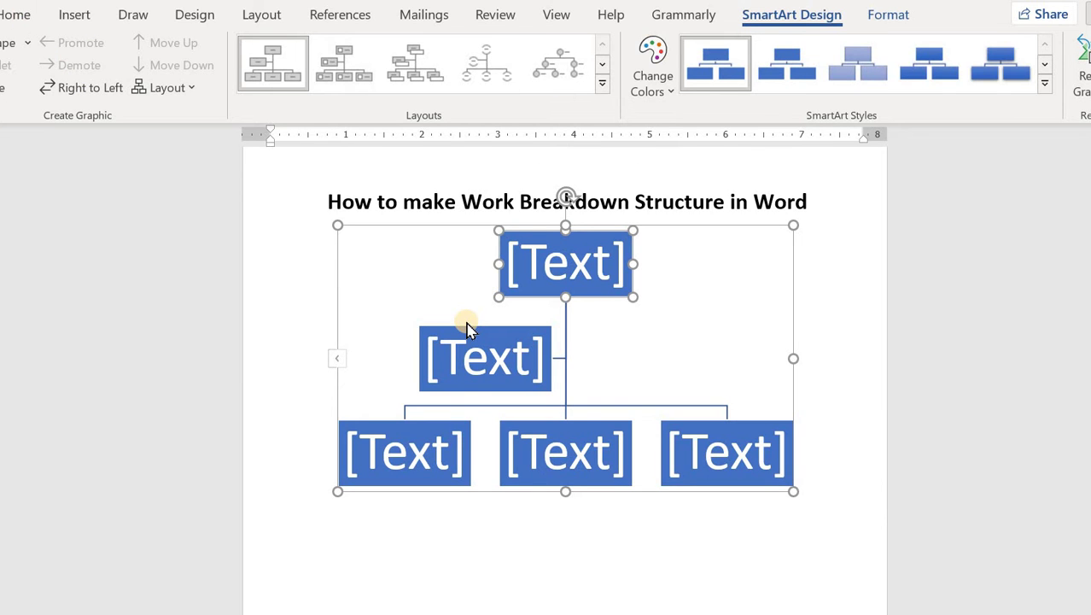
Recolor the chart with the Colorful variant that has an orange top box and yellow lower boxes.
scroll(467, 328, up, 4)
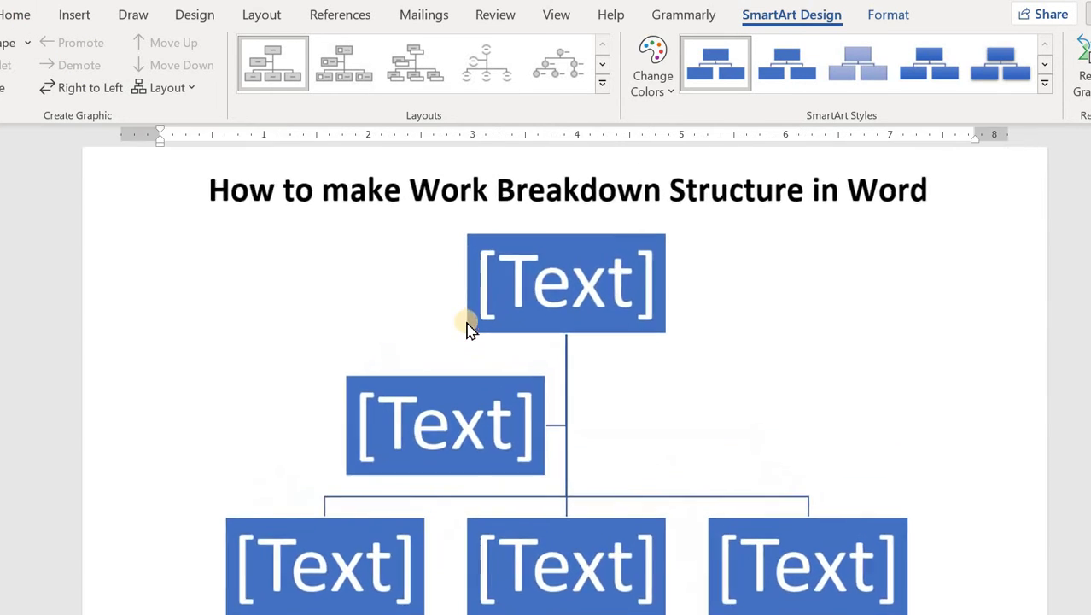
scroll(467, 328, down, 3)
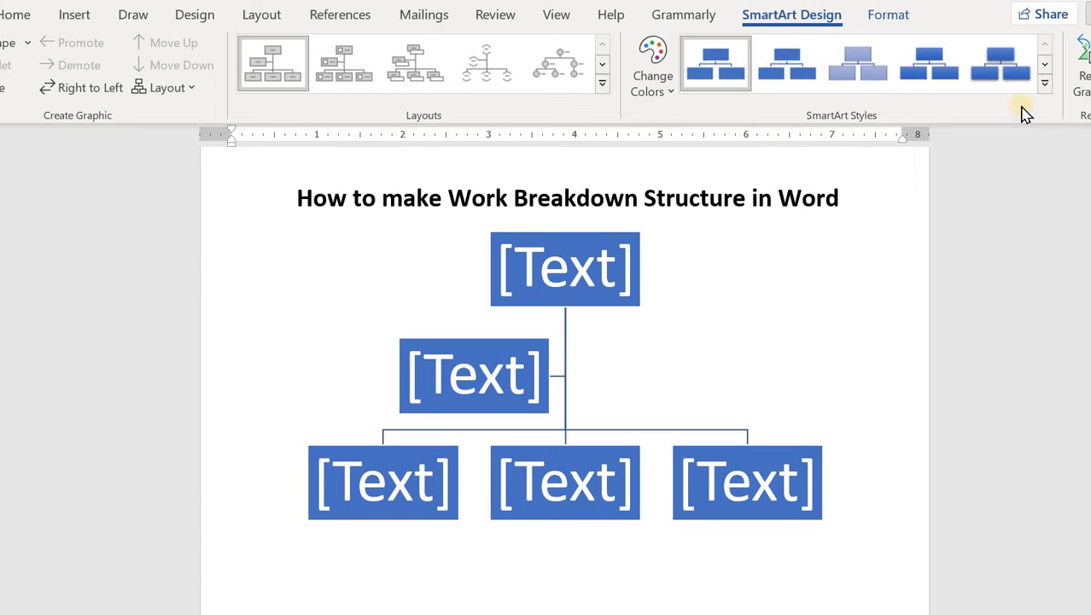
click(1045, 80)
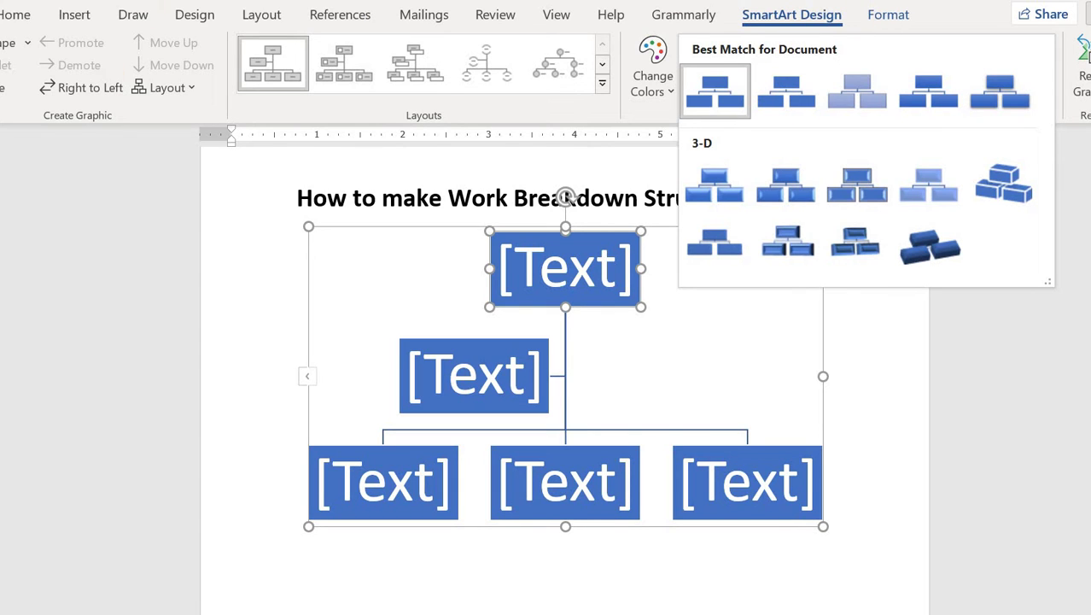
click(487, 191)
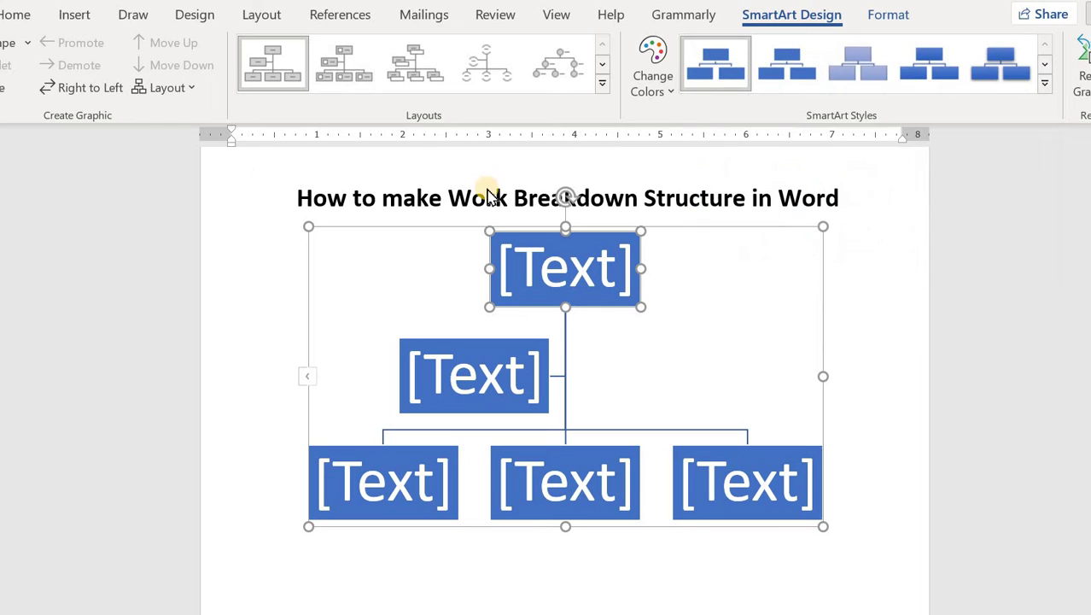
click(658, 81)
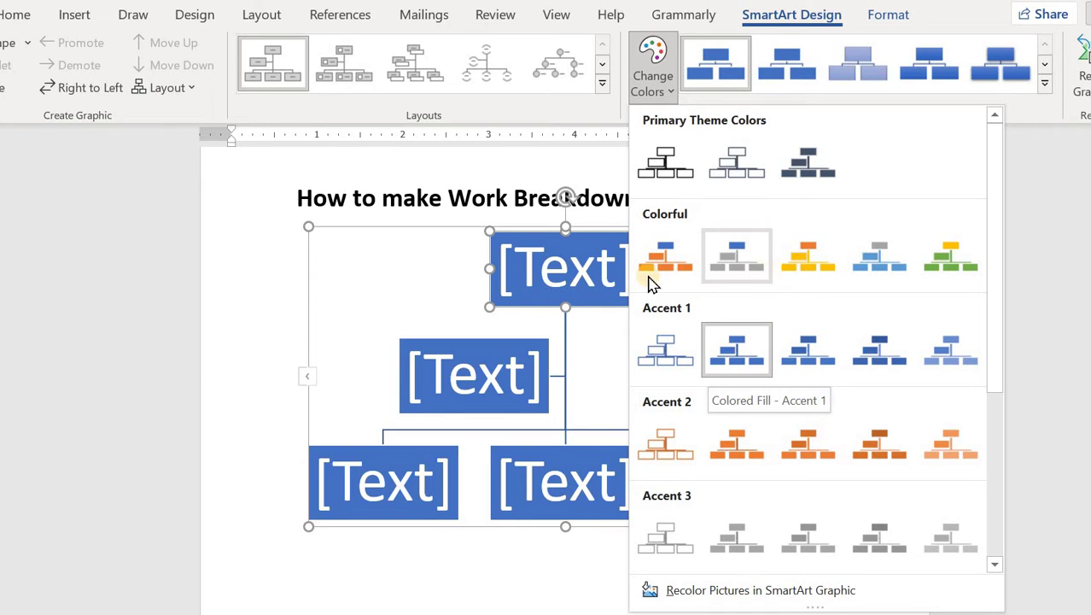
click(809, 269)
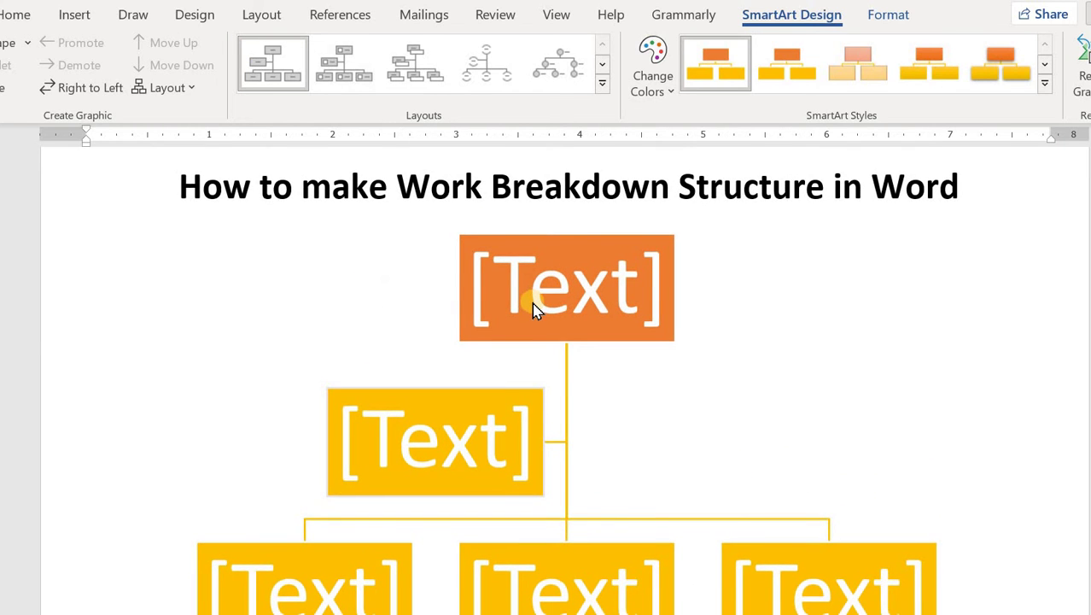
Add two new shapes below the top box so they extend the second-level row of the chart.
ctrl+scroll(533, 309, up, 4)
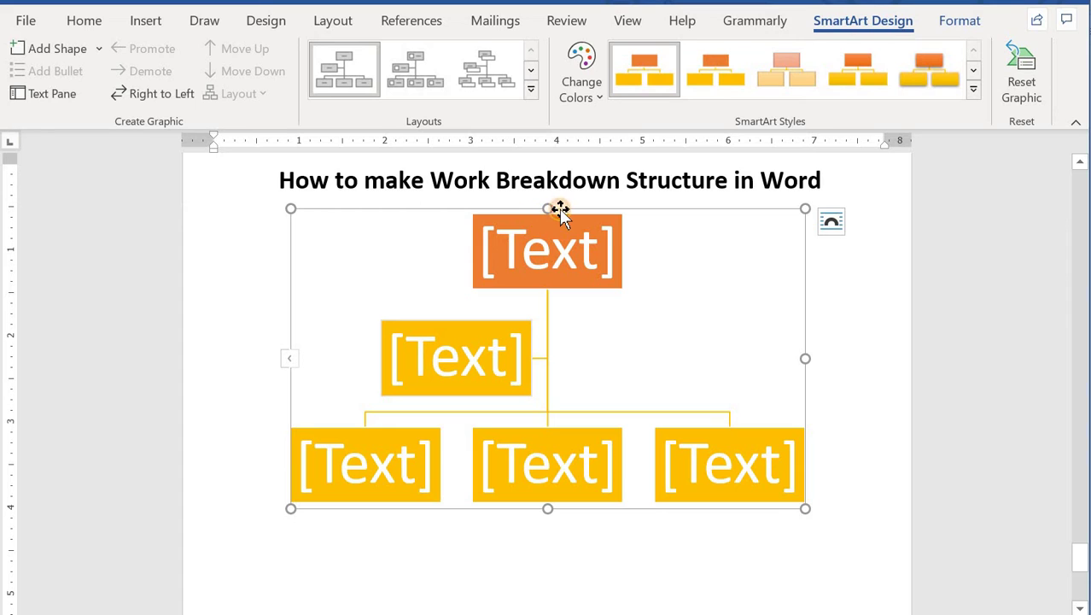
click(96, 51)
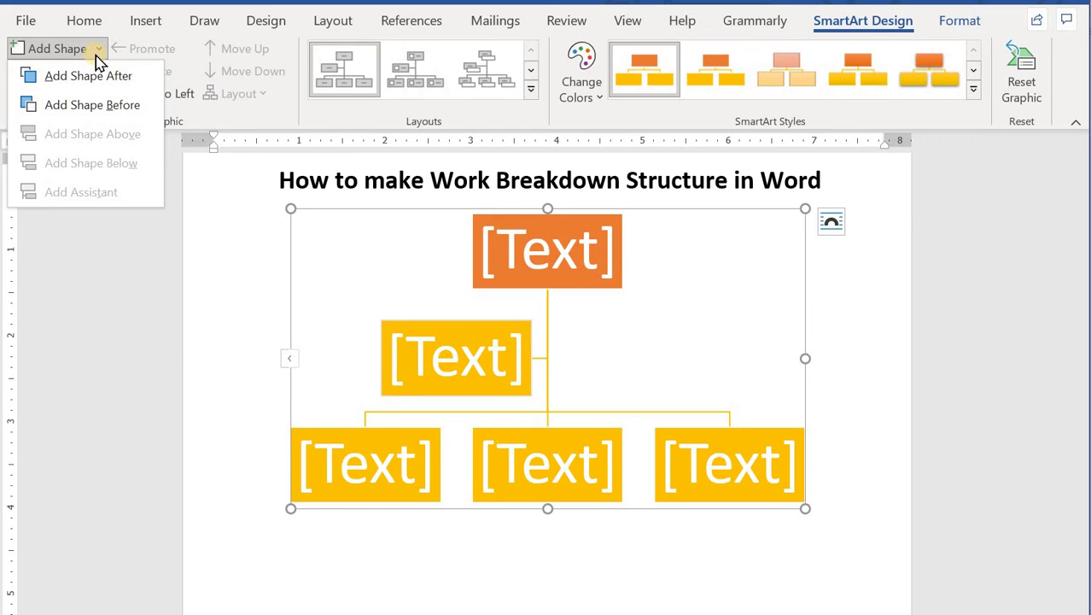
click(463, 302)
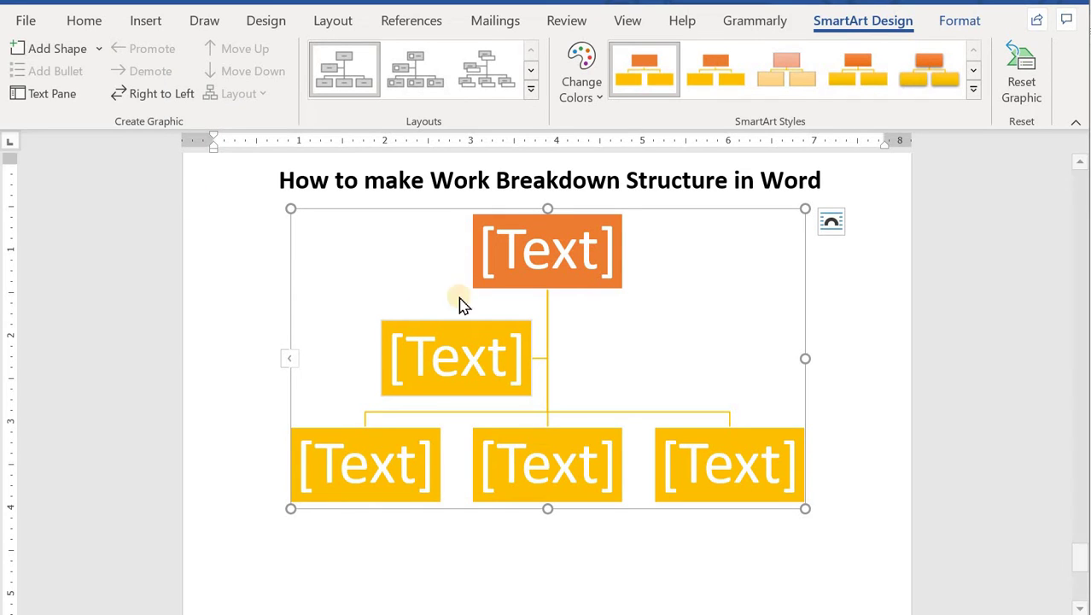
click(551, 239)
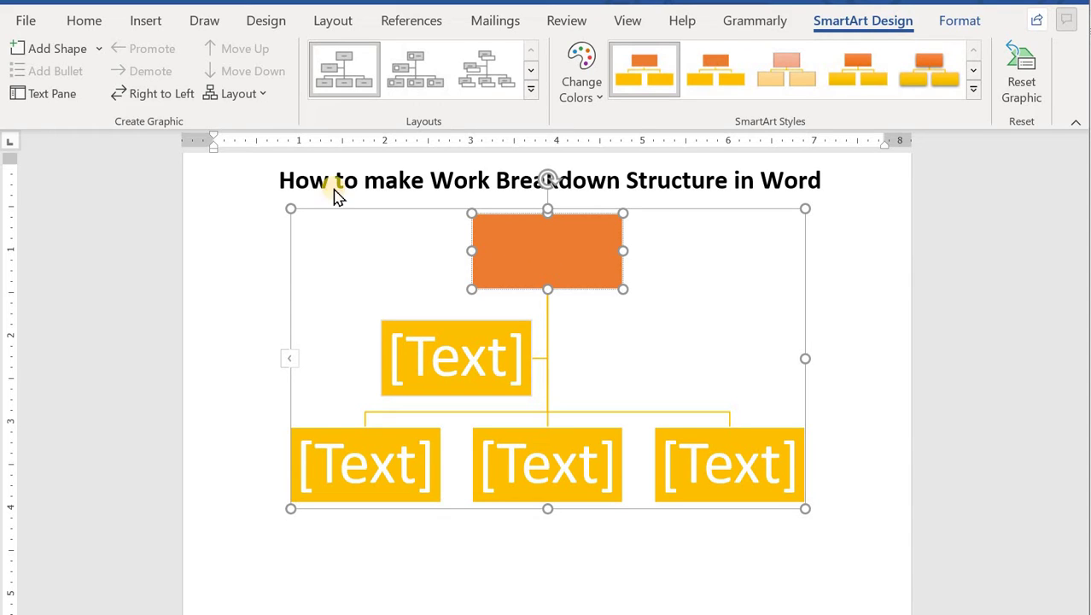
click(98, 51)
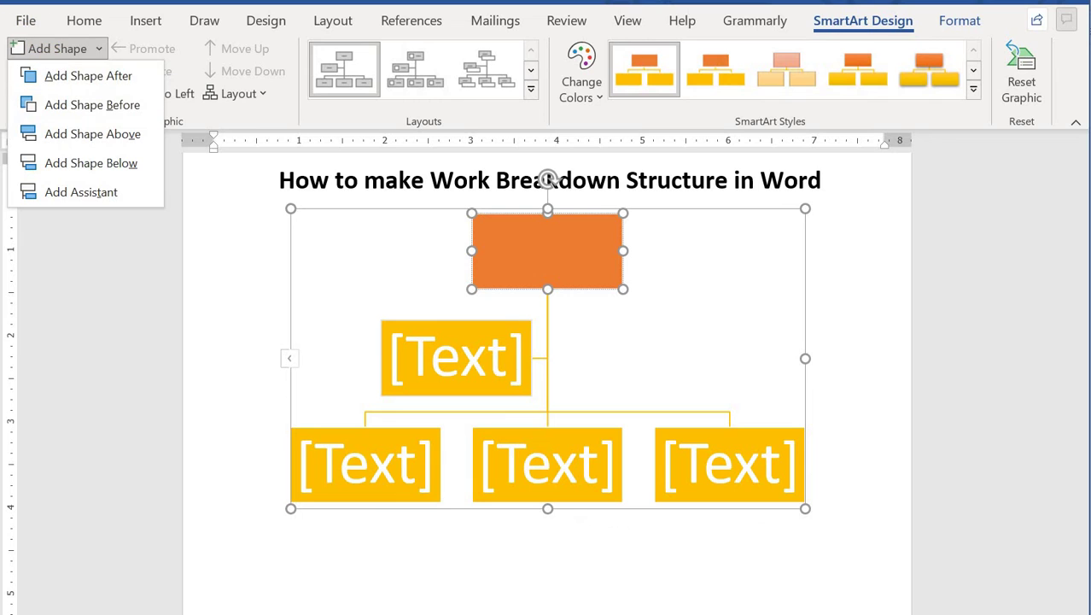
key(Escape)
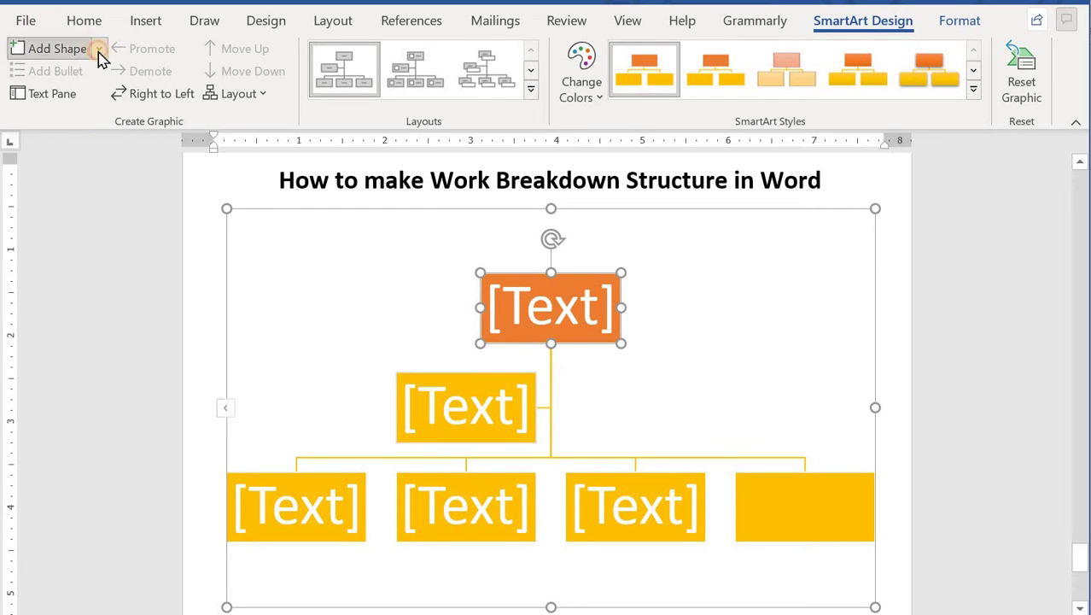
click(98, 49)
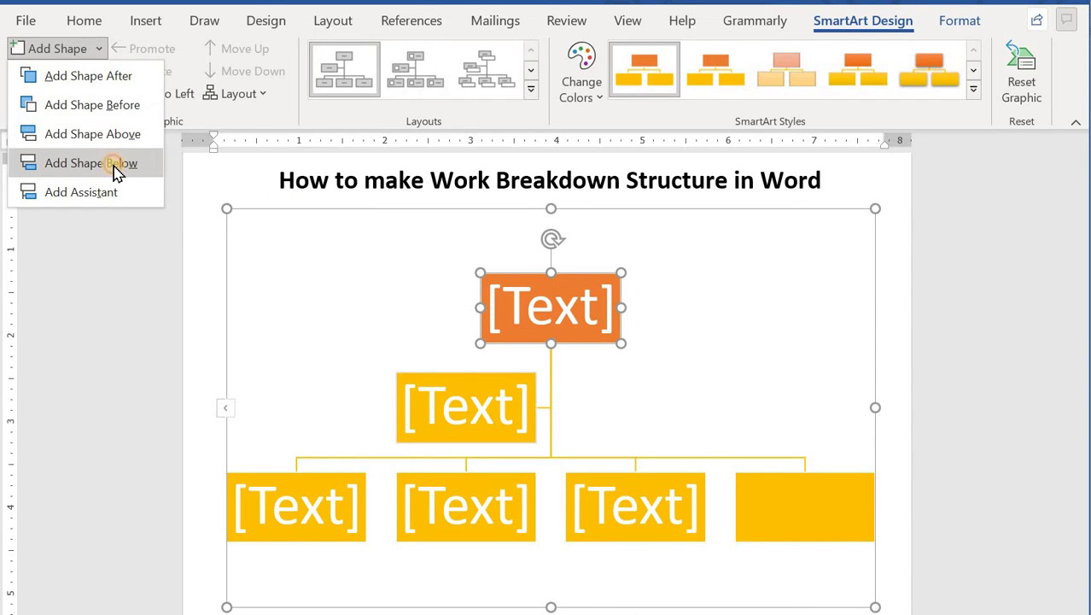
click(116, 164)
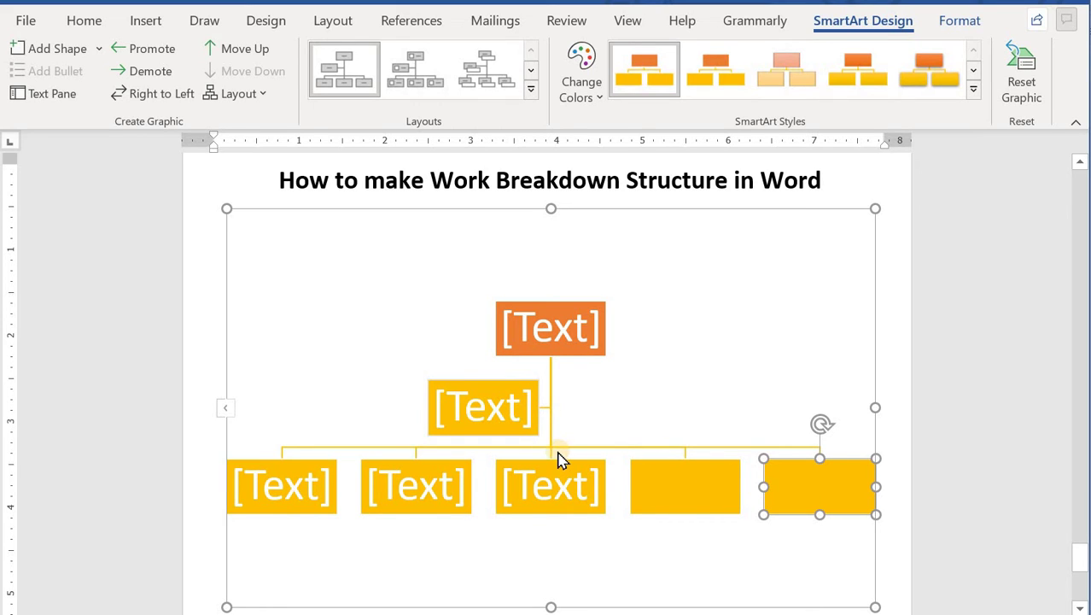
Delete the assistant box between the top box and the second-level row, keeping all five second-level boxes.
click(486, 403)
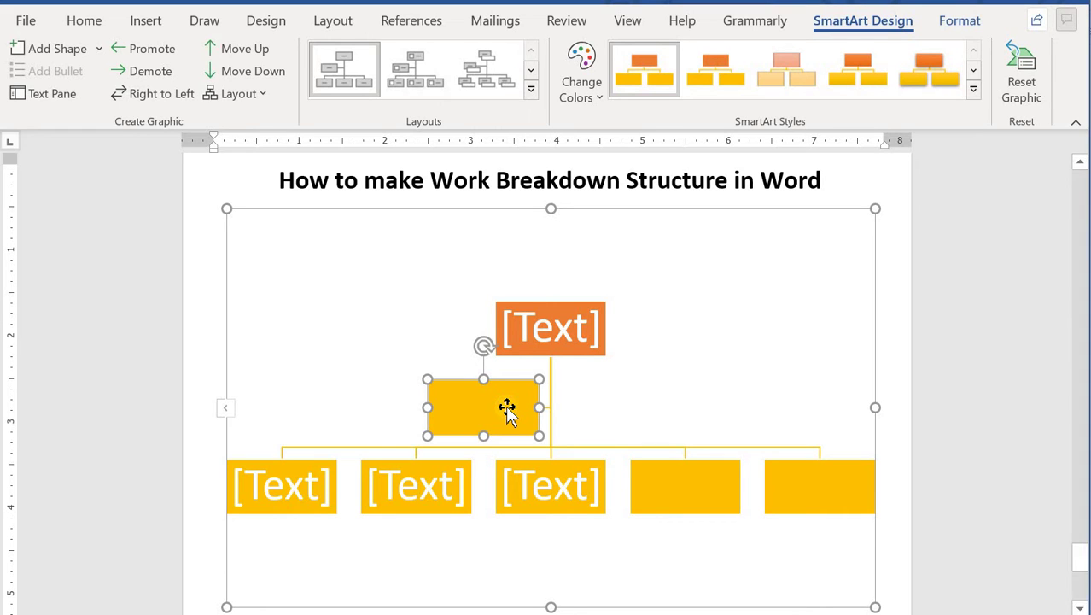
key(Delete)
key(Delete)
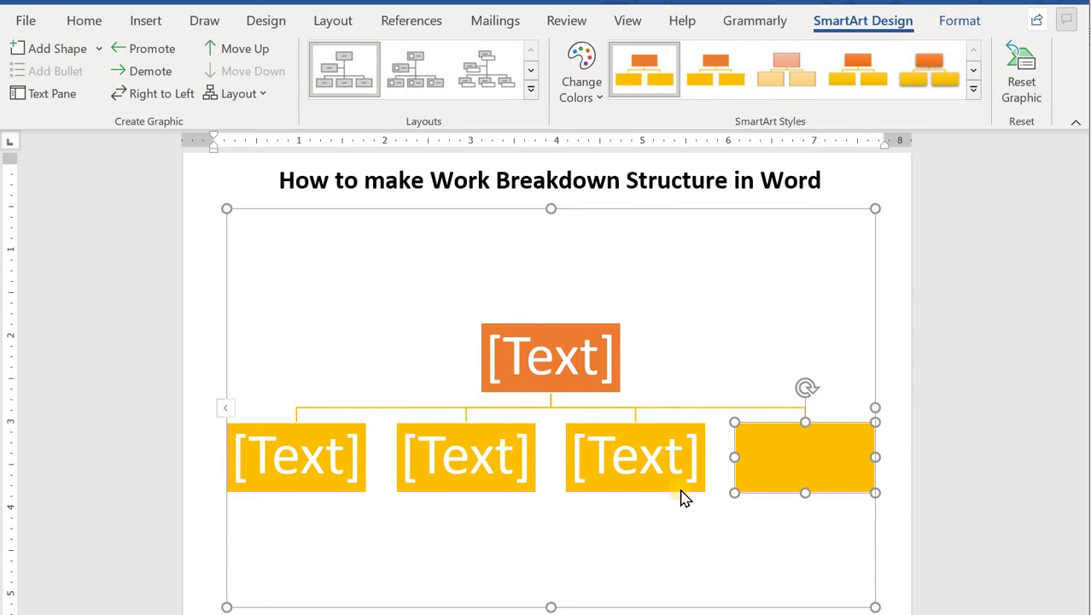
key(ctrl+z)
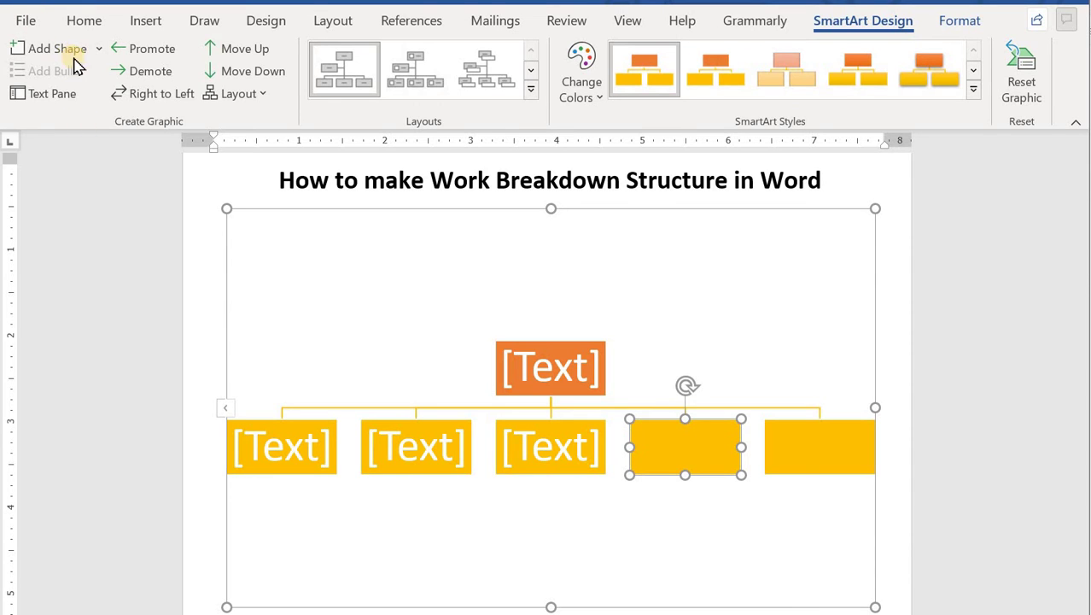
Add four subordinate shapes below the first box of the second-level row.
click(298, 458)
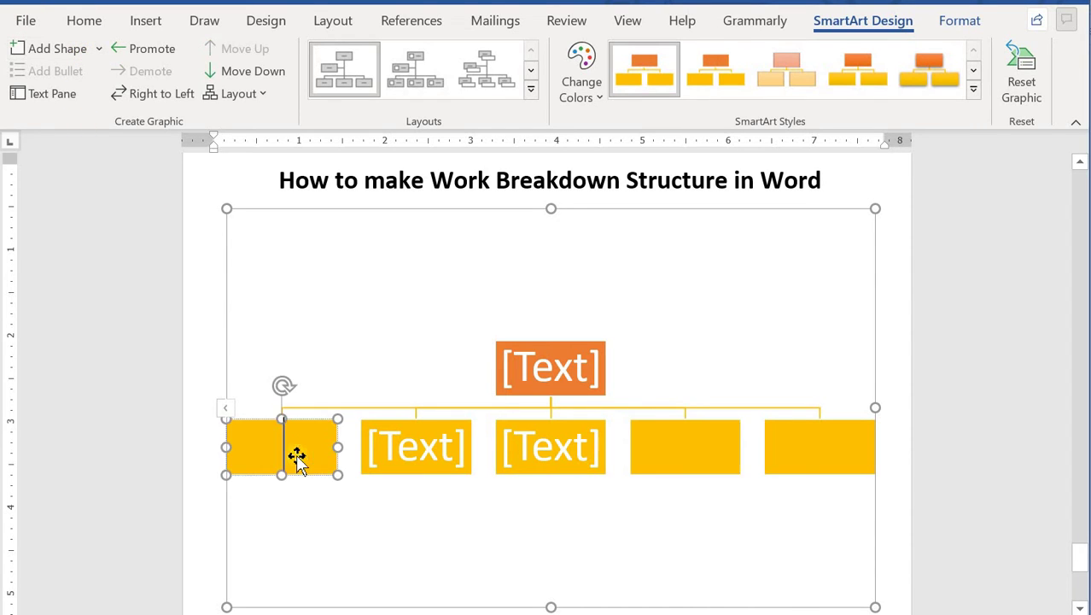
click(98, 49)
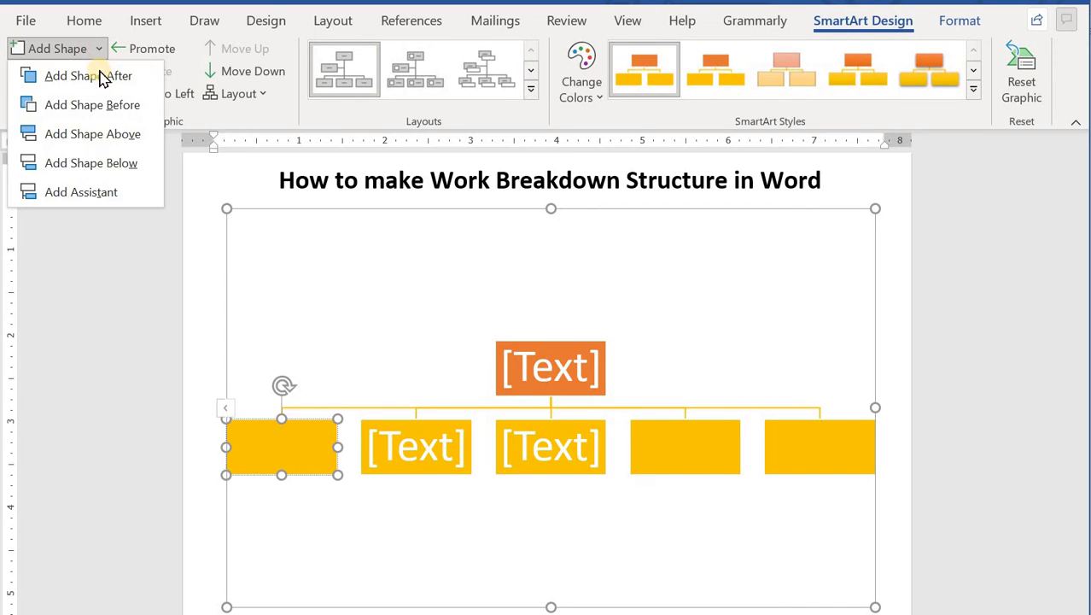
click(119, 172)
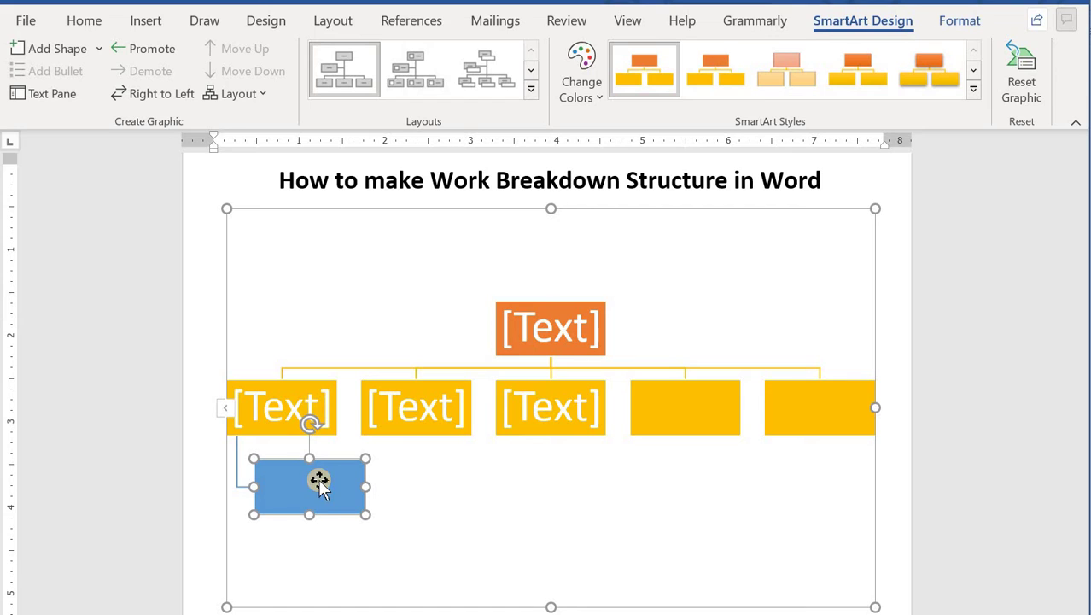
key(ctrl+v)
key(ctrl+z)
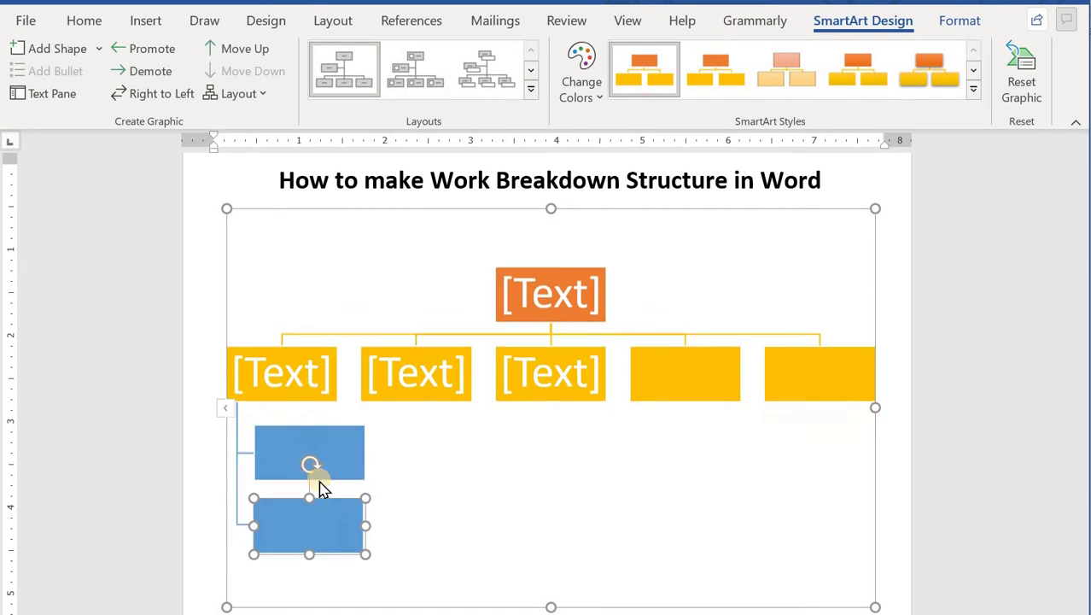
key(ctrl+v)
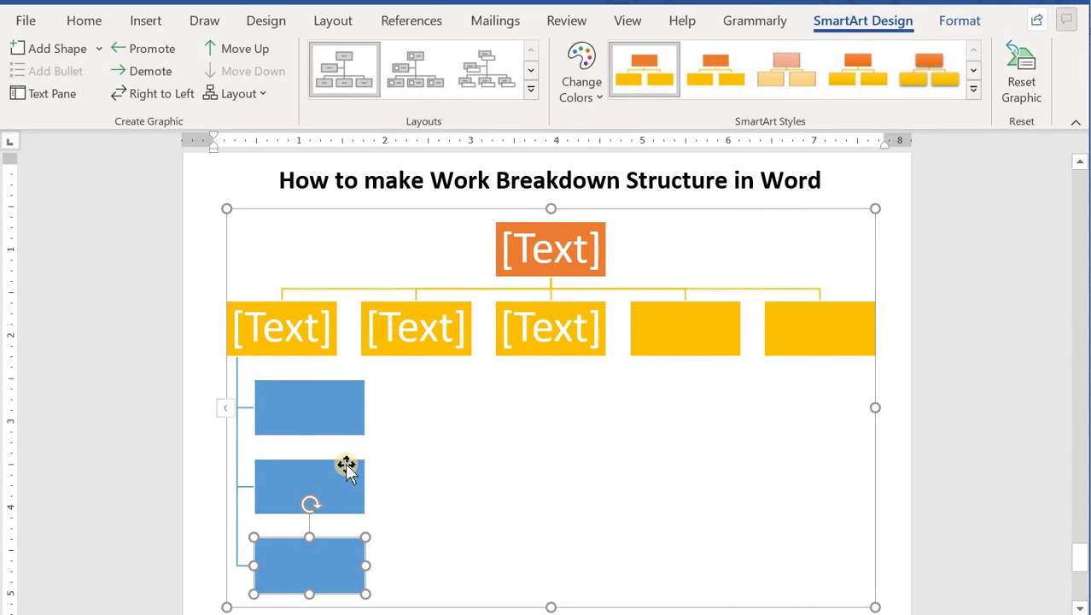
key(ctrl+v)
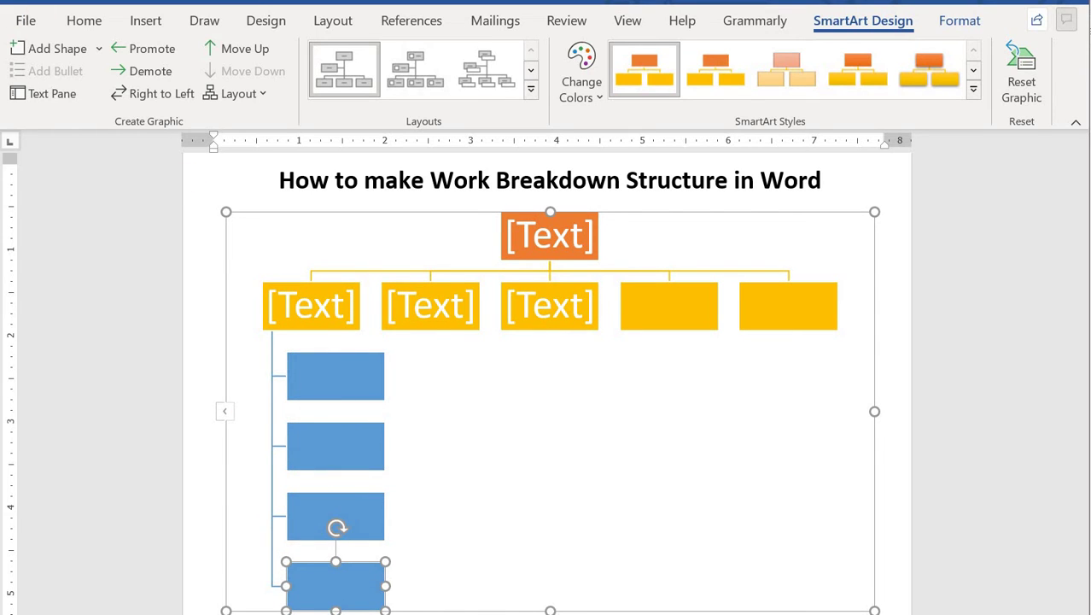
Add four subordinate shapes below the second box of the second-level row.
click(430, 306)
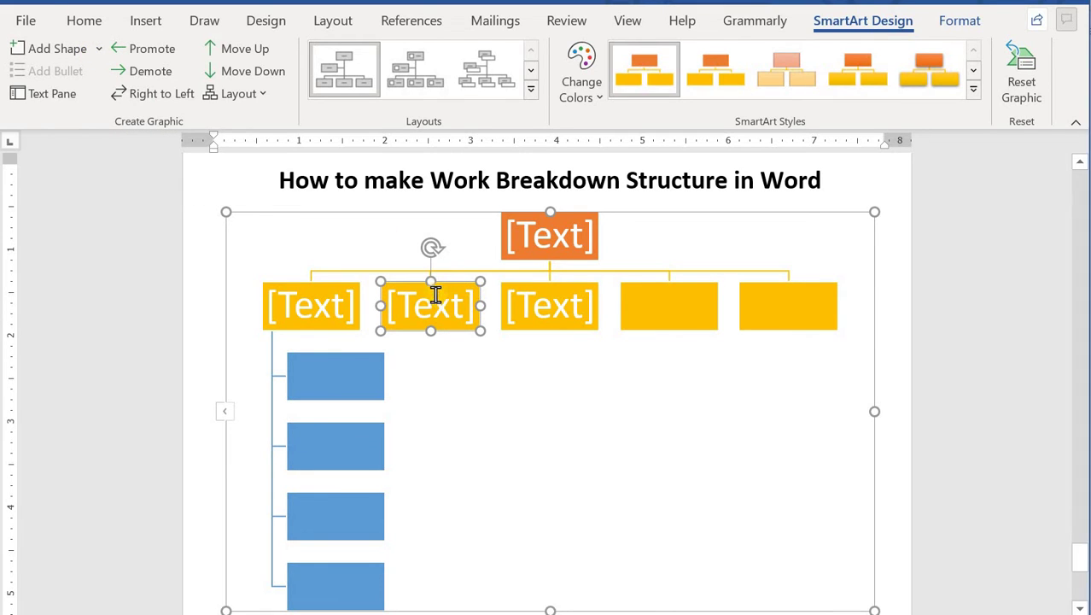
click(95, 50)
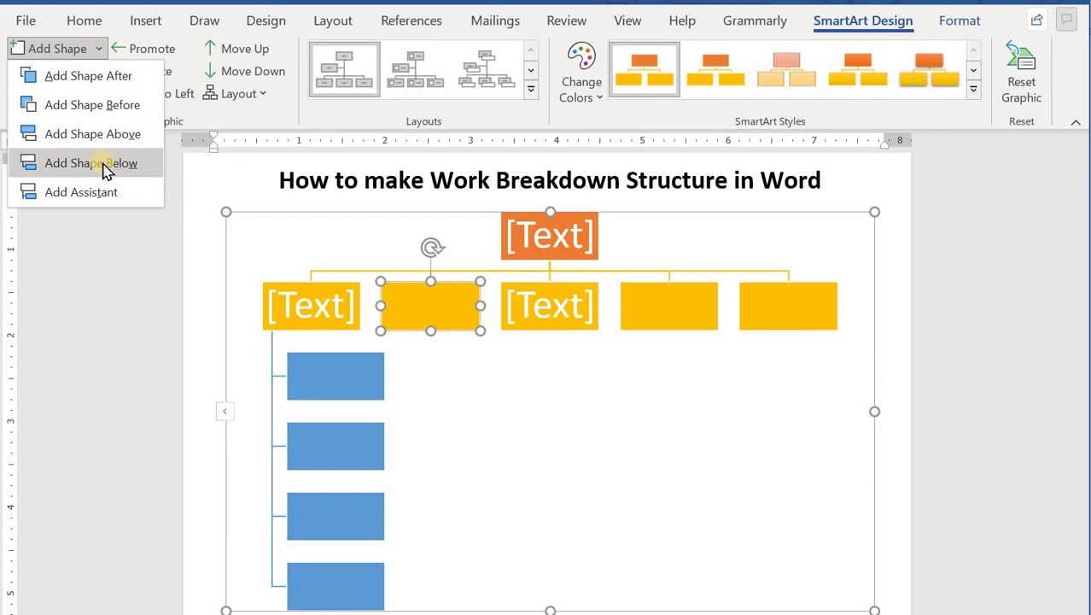
click(102, 166)
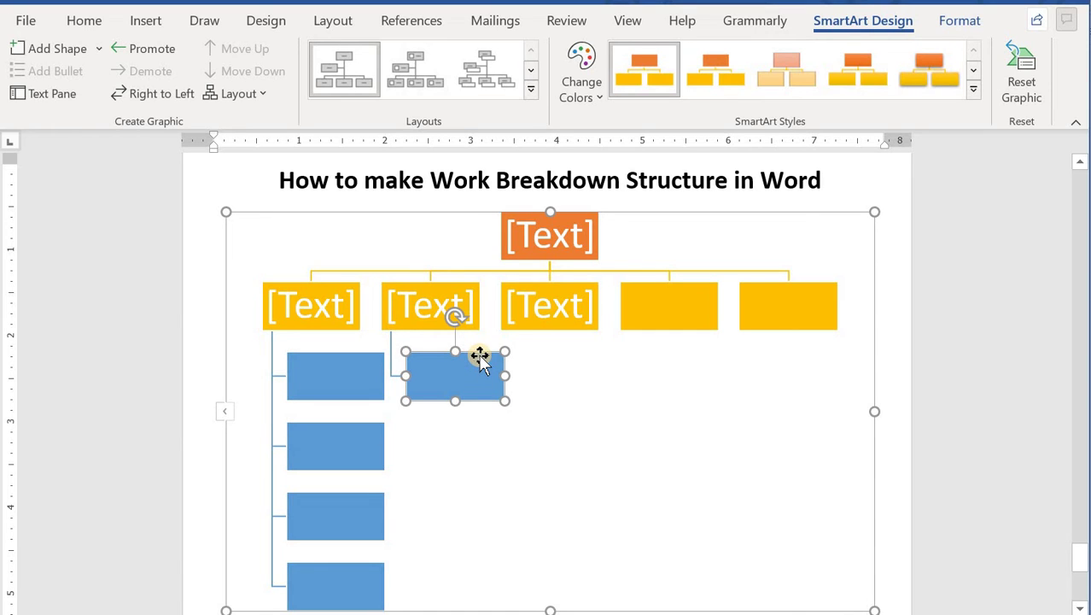
key(F4)
key(F4)
key(F4)
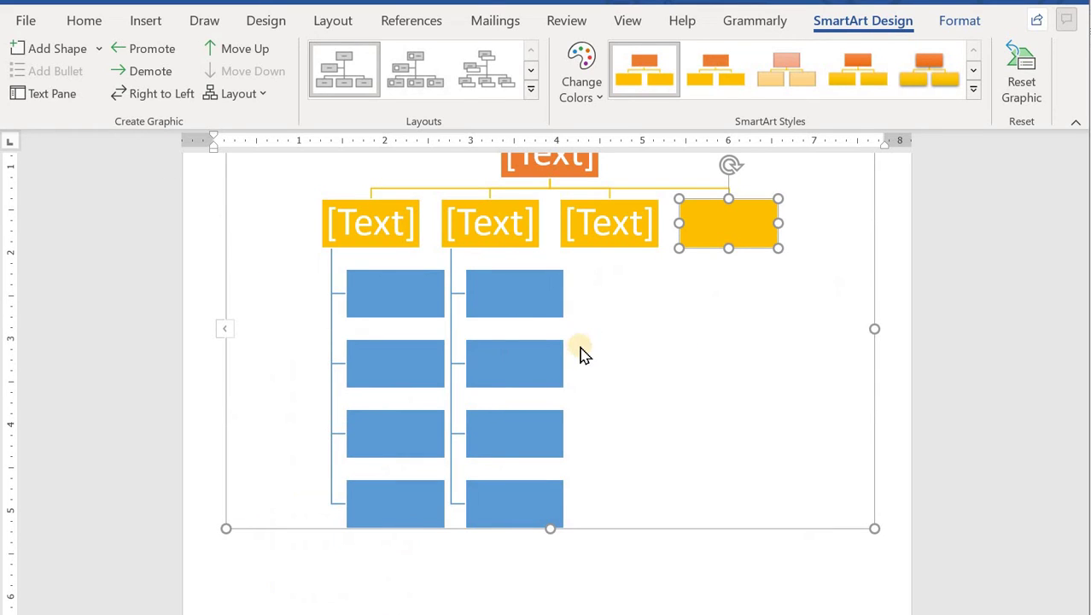
Review the completed Spring Concert work breakdown structure, including the branches through 1.8 Project management.
scroll(580, 354, up, 2)
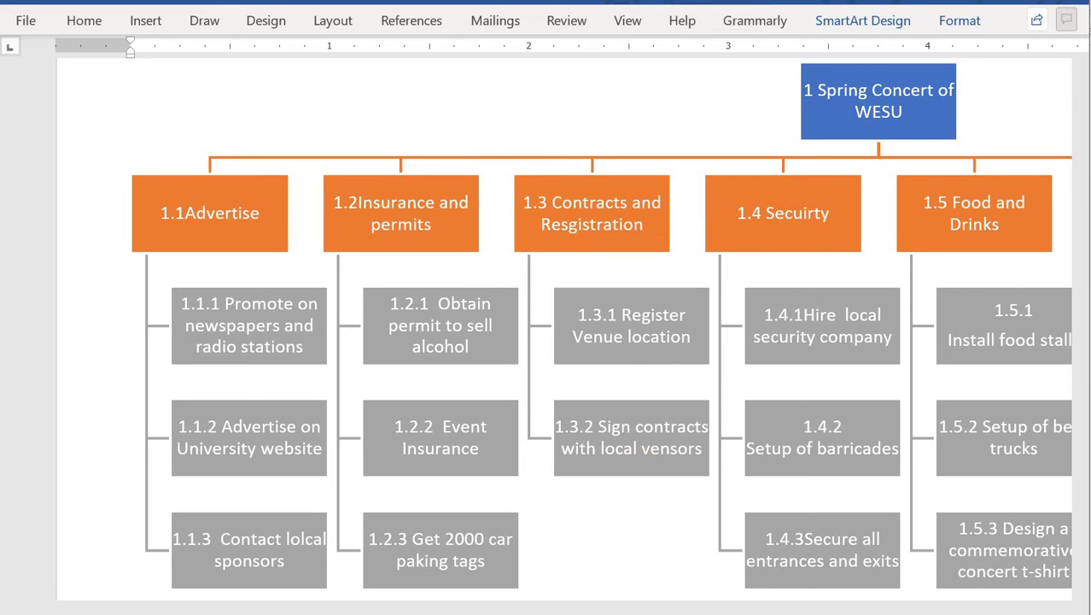
scroll(161, 114, right, 10)
scroll(161, 114, down, 1)
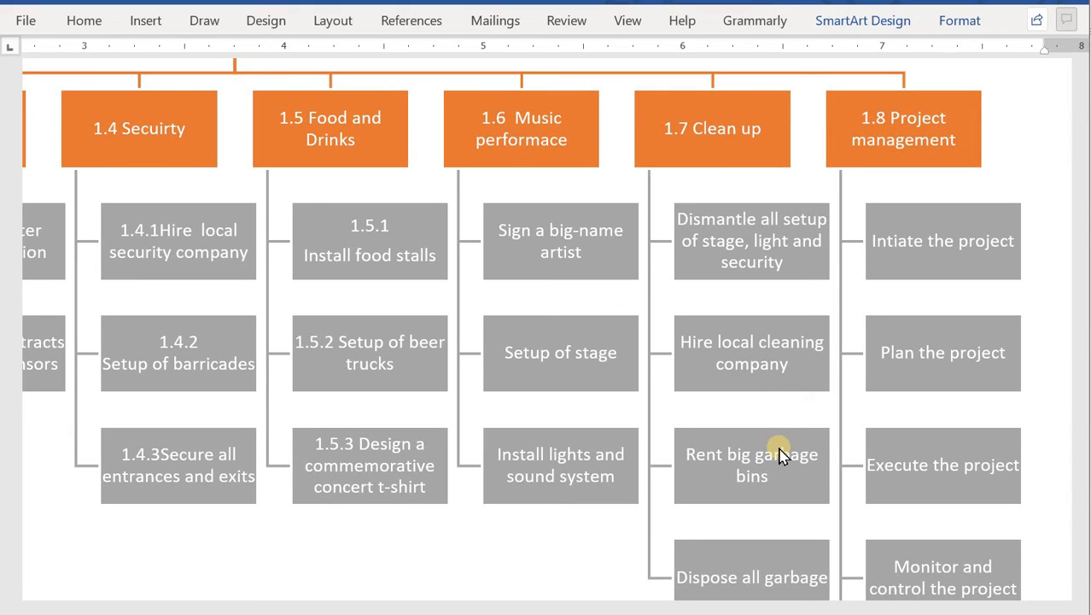
Review the subordinate boxes under 1.8 Project management and the additional deliverables table covering Site, Marketing and Event Management.
scroll(781, 455, down, 1)
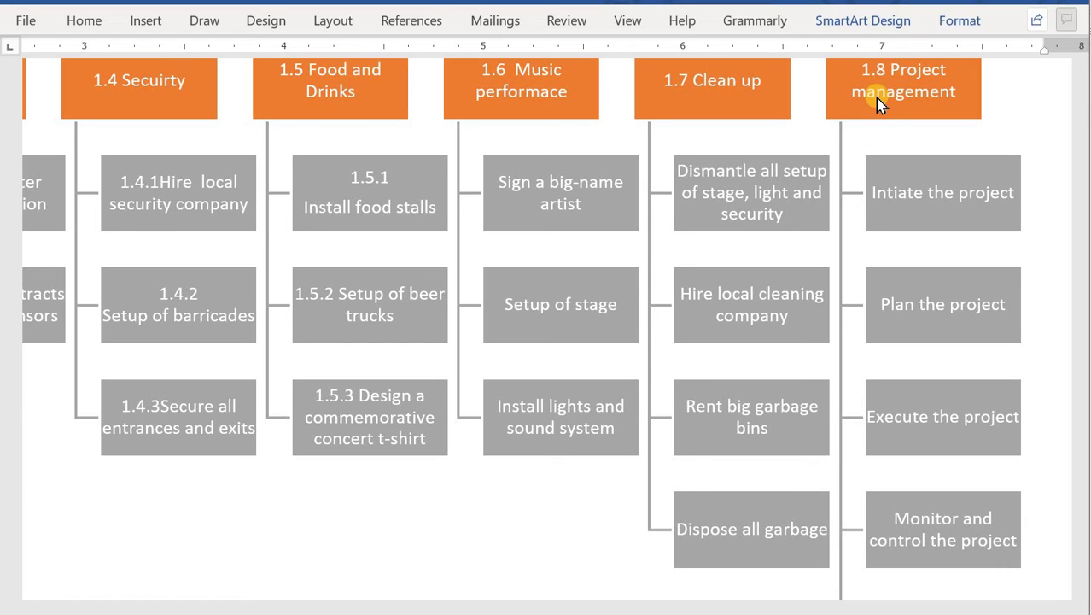
scroll(852, 195, down, 3)
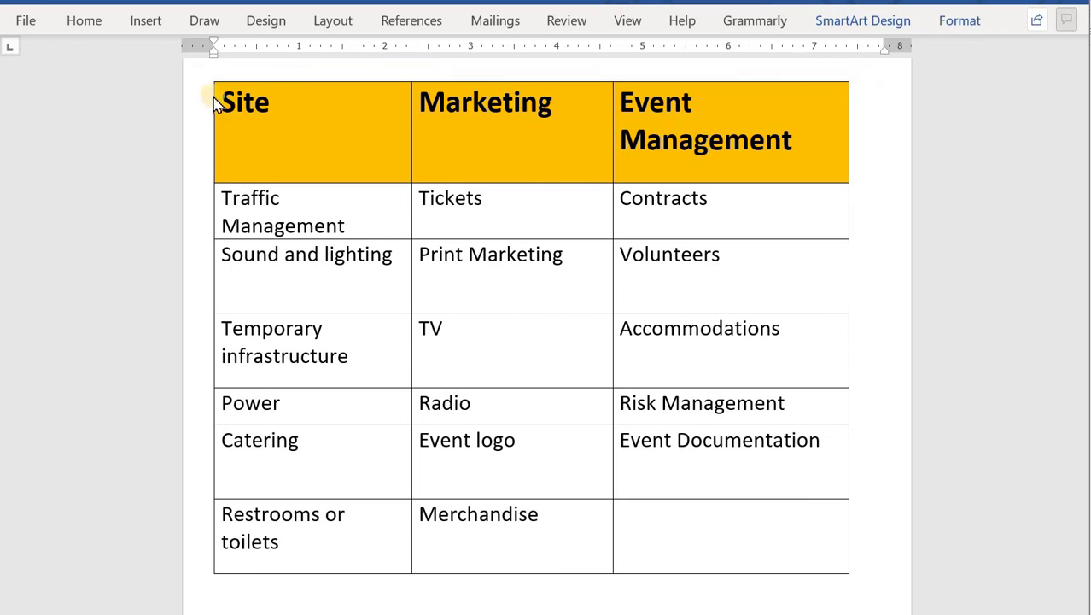
scroll(328, 158, up, 1)
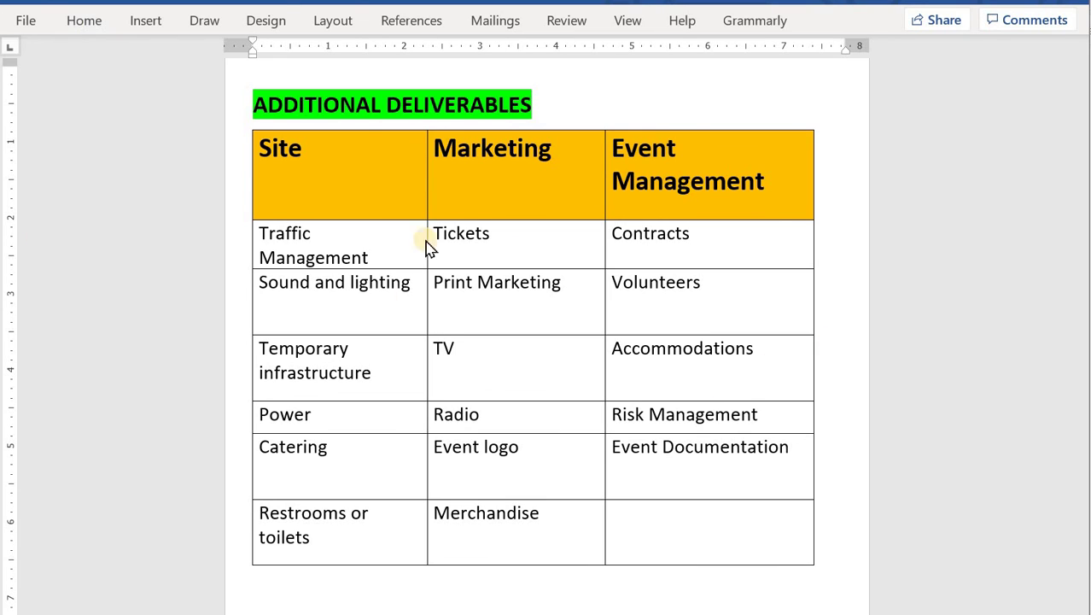
Examine the annotated 1.0 Banquet work breakdown structure below the additional deliverables table at a larger size.
scroll(416, 389, down, 5)
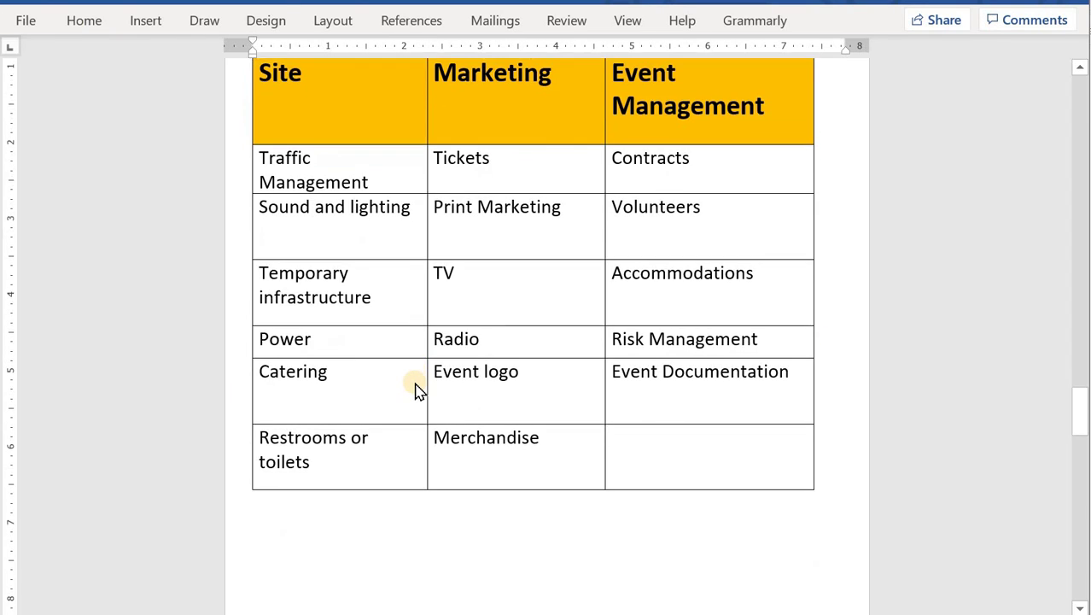
scroll(417, 388, down, 4)
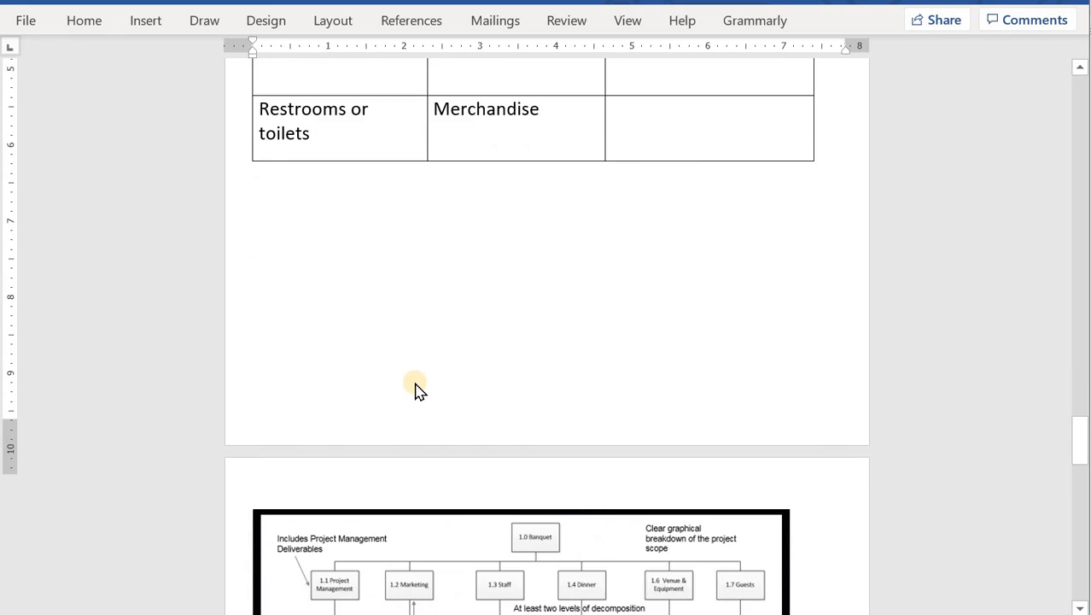
ctrl+scroll(424, 177, up, 5)
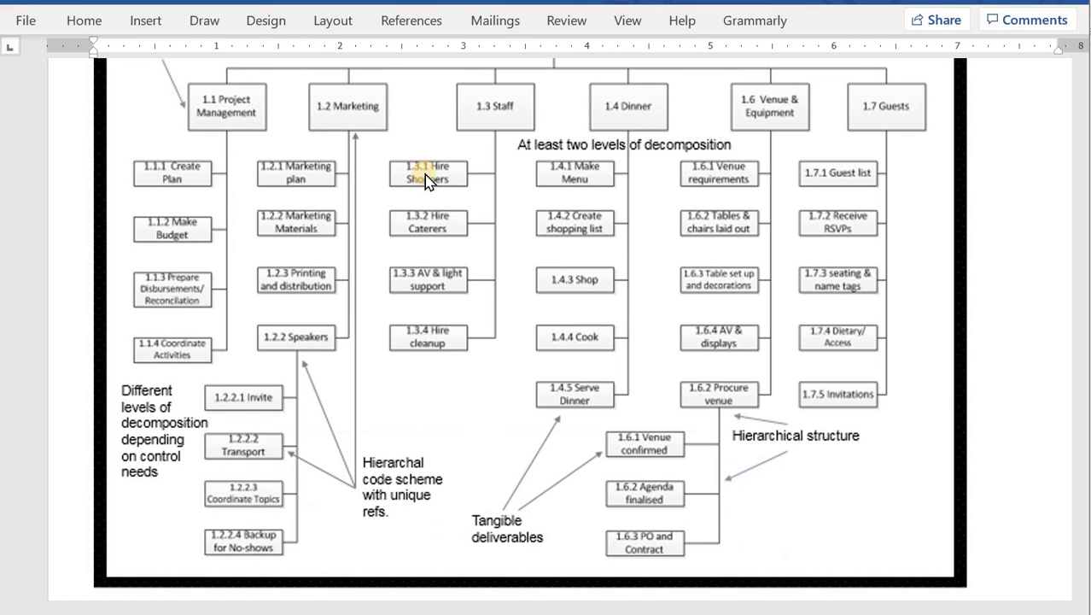